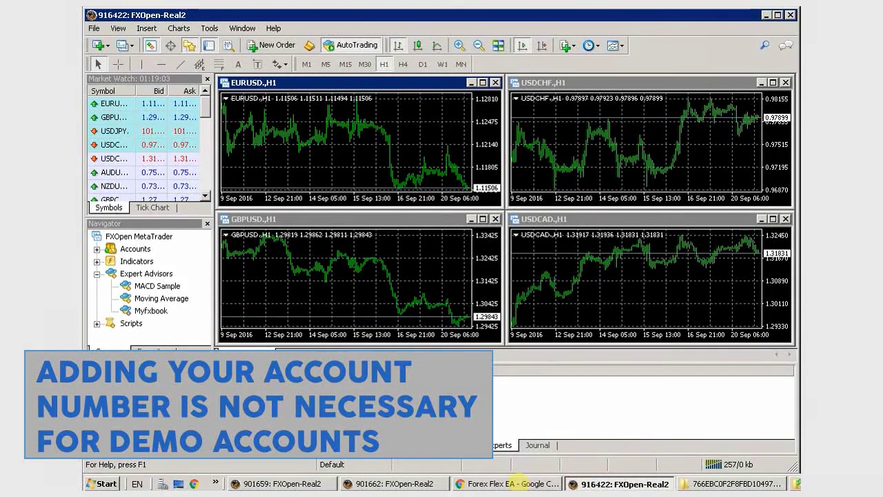
# In the FlexEA profile, replace the first account number with your MT4 trading account number and save.
pyautogui.click(512, 484)
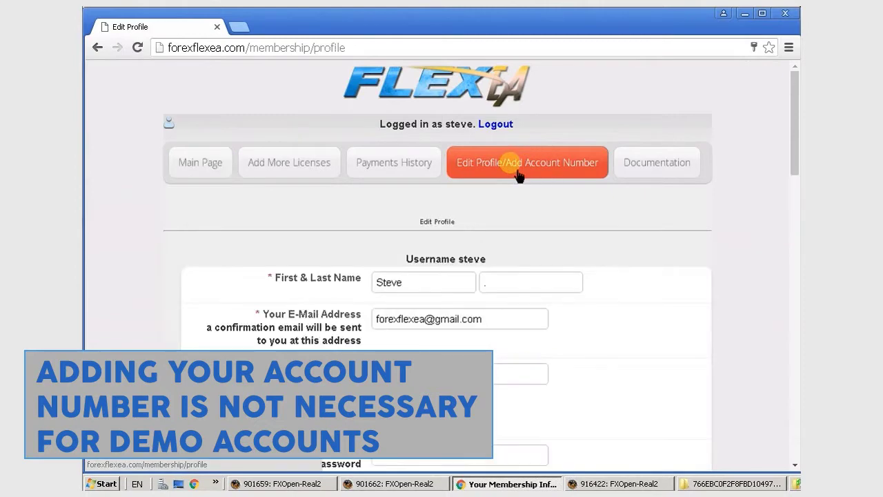
pyautogui.scroll(-5, 598, 314)
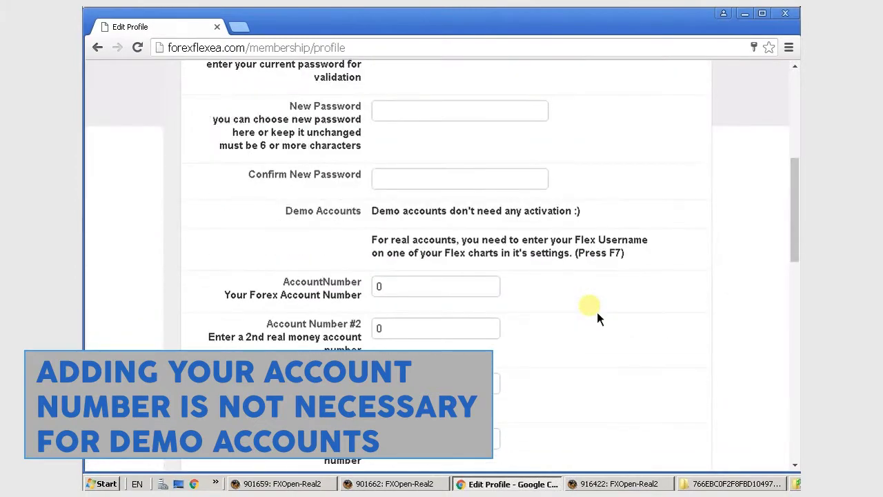
pyautogui.doubleClick(474, 293)
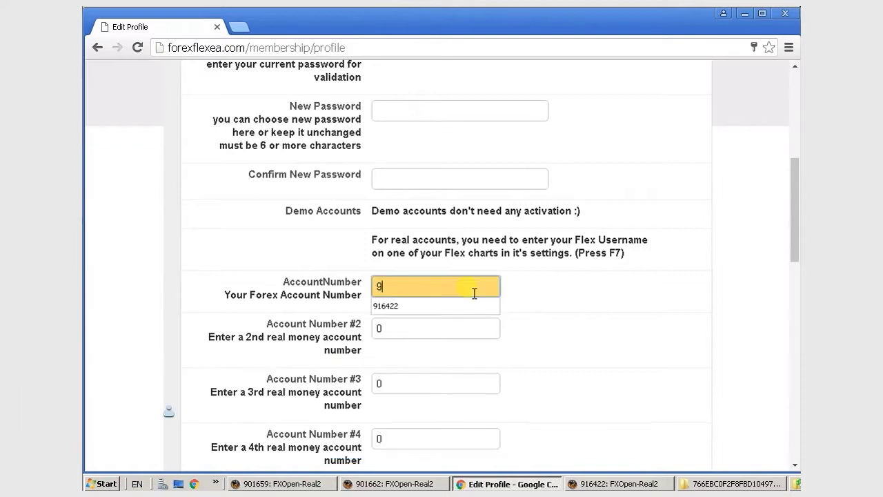
pyautogui.scroll(-4, 551, 303)
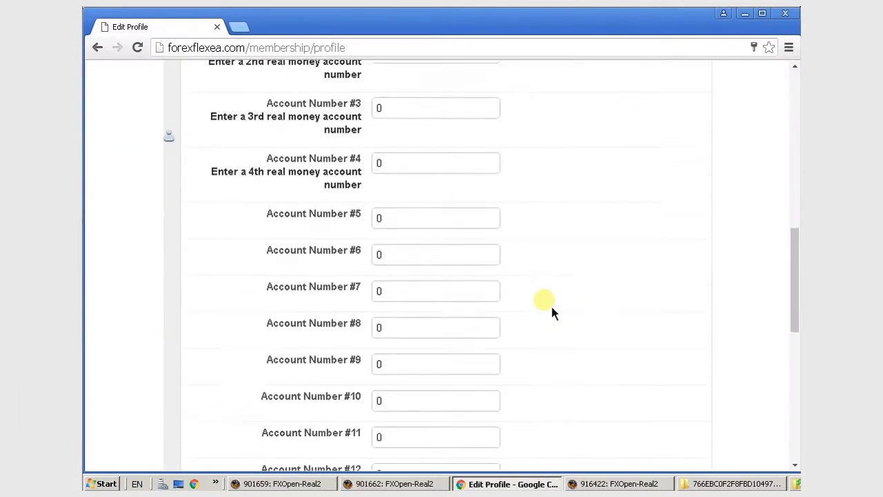
pyautogui.scroll(-4, 551, 303)
pyautogui.click(416, 352)
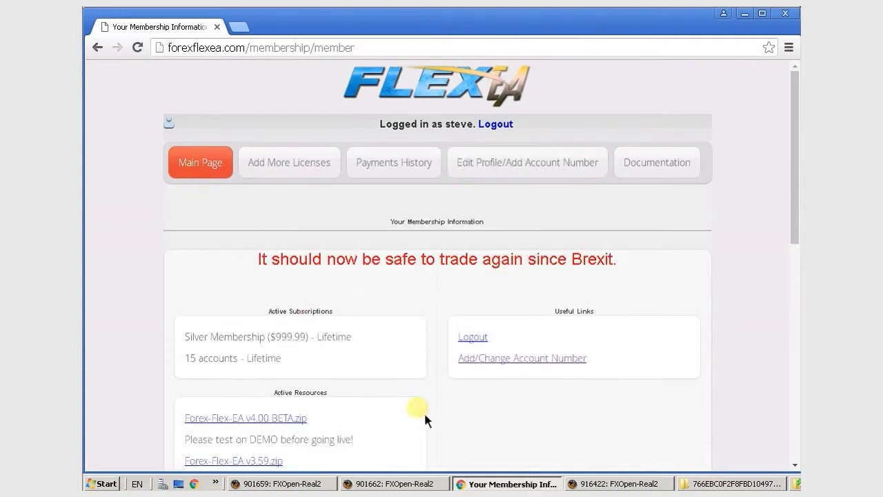
# Download Forex-Flex-EA v4.00 BETA.zip from Active Resources and return to MetaTrader.
pyautogui.click(284, 423)
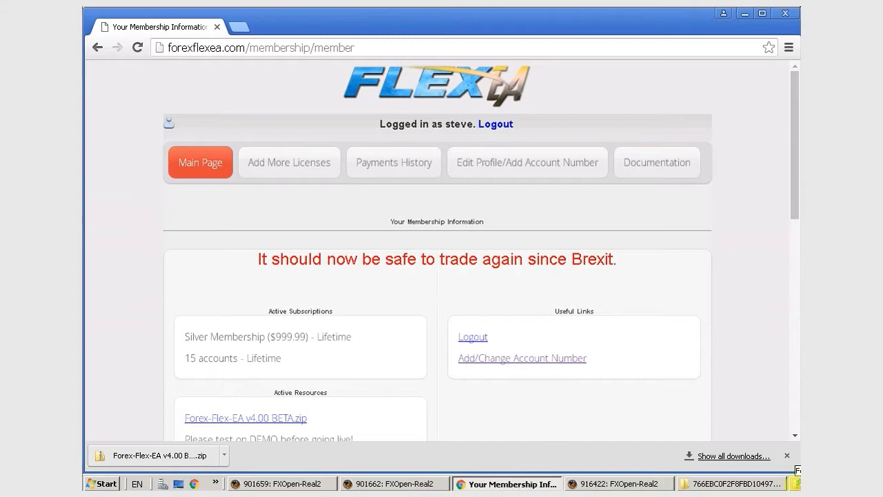
pyautogui.click(745, 13)
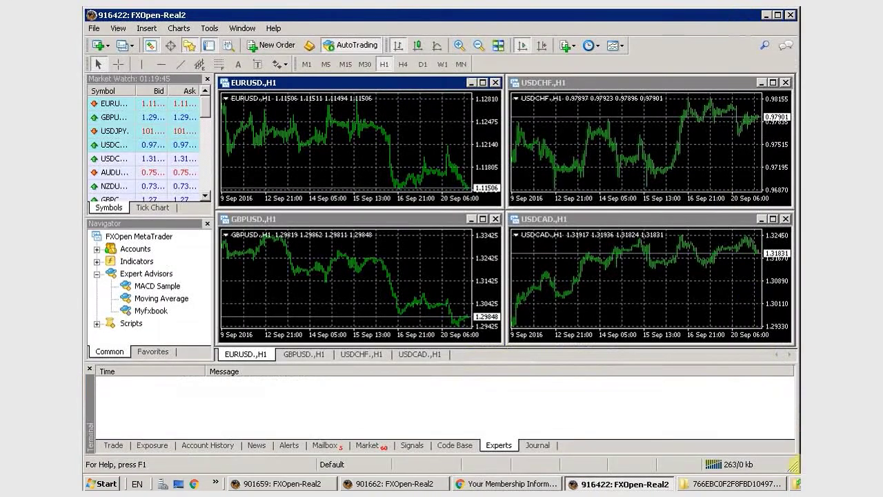
pyautogui.click(798, 483)
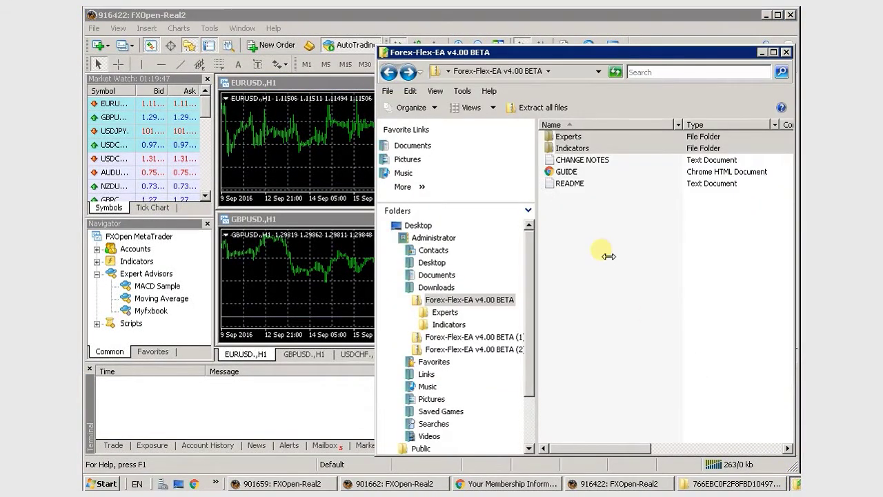
pyautogui.click(607, 245)
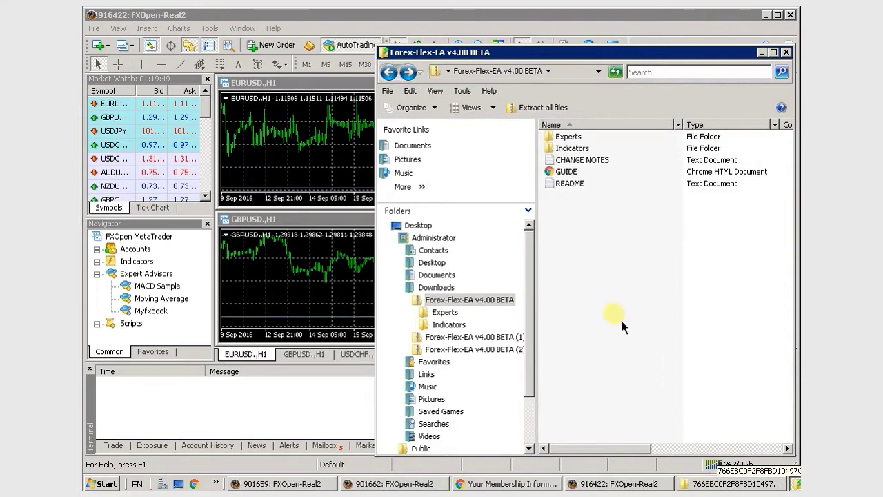
pyautogui.click(519, 161)
pyautogui.click(572, 145)
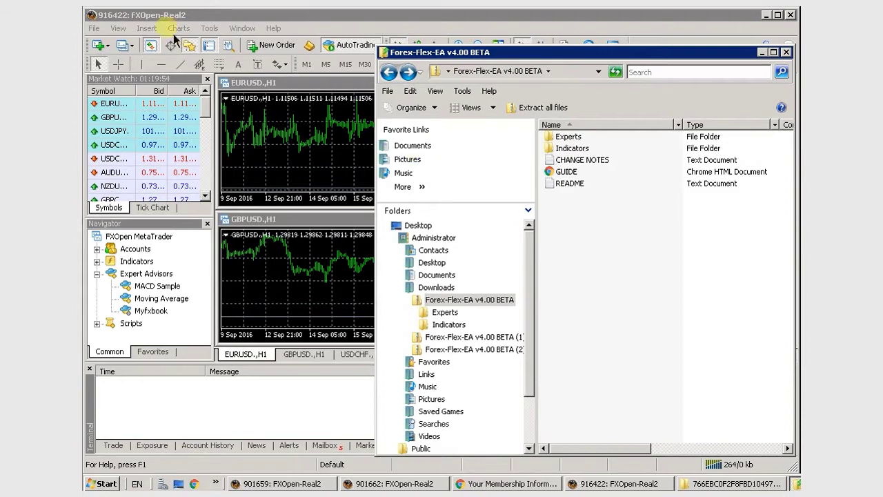
pyautogui.click(152, 23)
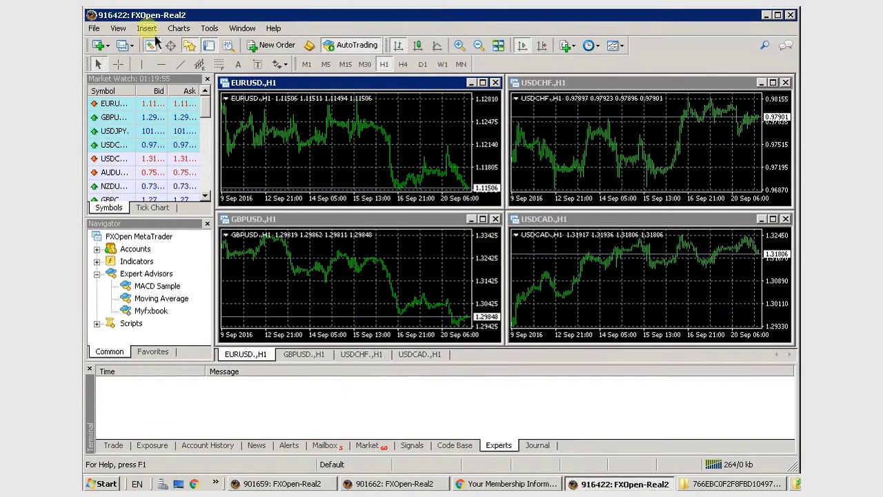
# Open MetaTrader's data folder via File > Open Data Folder and go into MQL4\Experts.
pyautogui.click(95, 29)
pyautogui.click(139, 160)
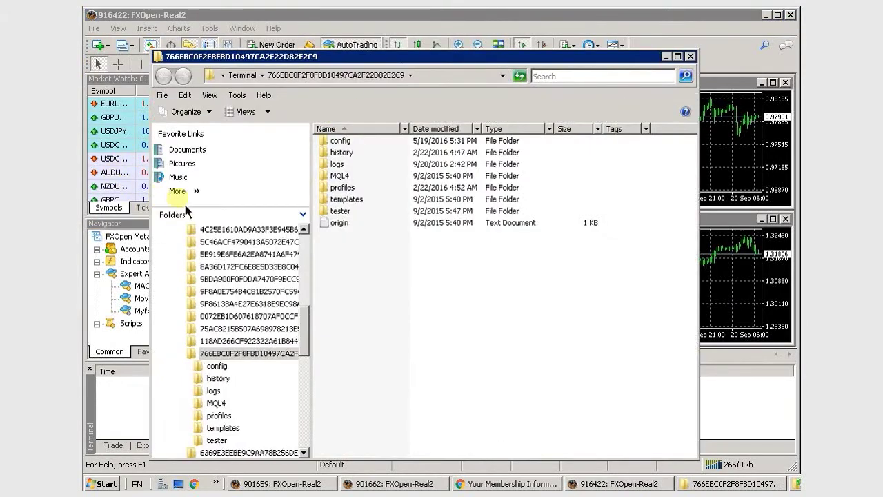
pyautogui.moveTo(388, 57); pyautogui.dragTo(341, 56)
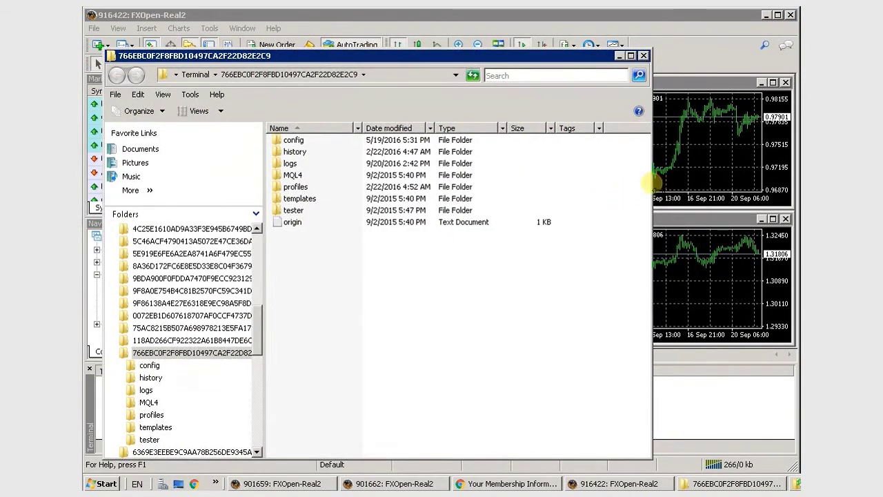
pyautogui.moveTo(649, 183); pyautogui.dragTo(524, 194)
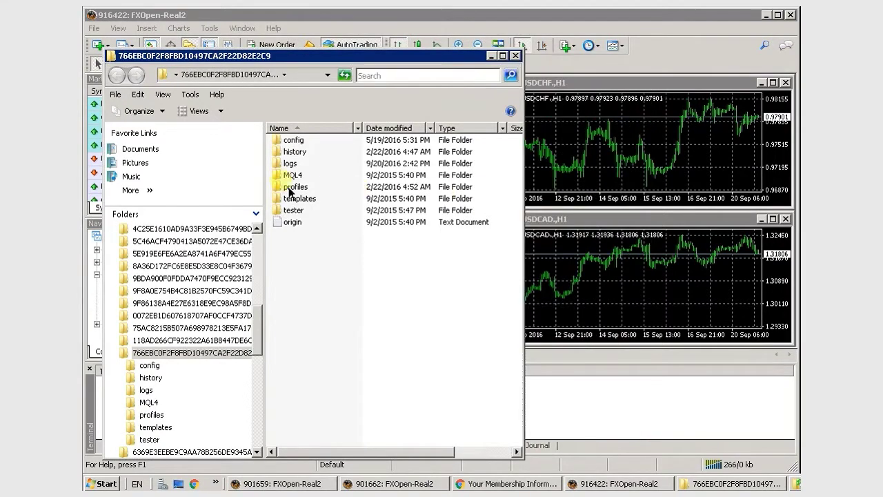
pyautogui.click(291, 175)
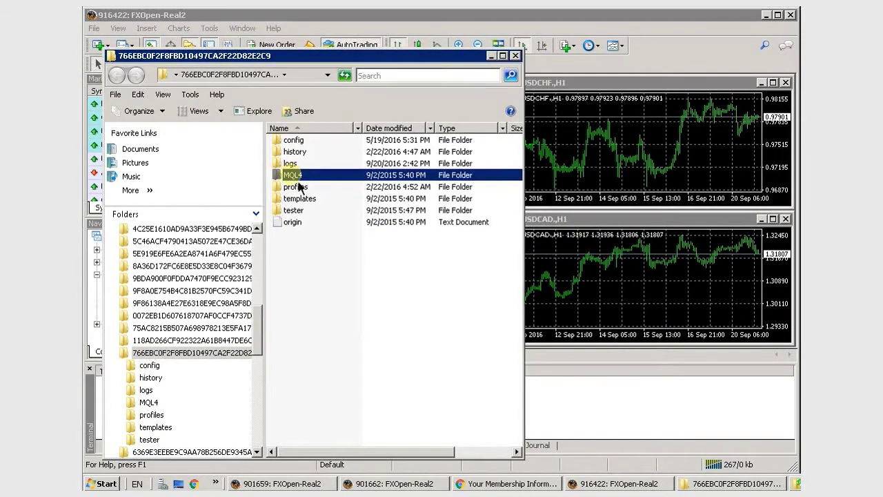
pyautogui.doubleClick(293, 177)
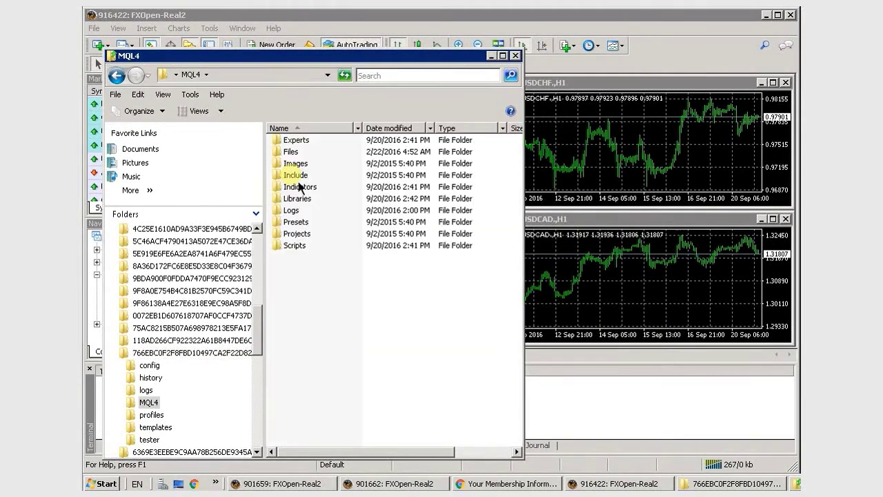
pyautogui.doubleClick(298, 141)
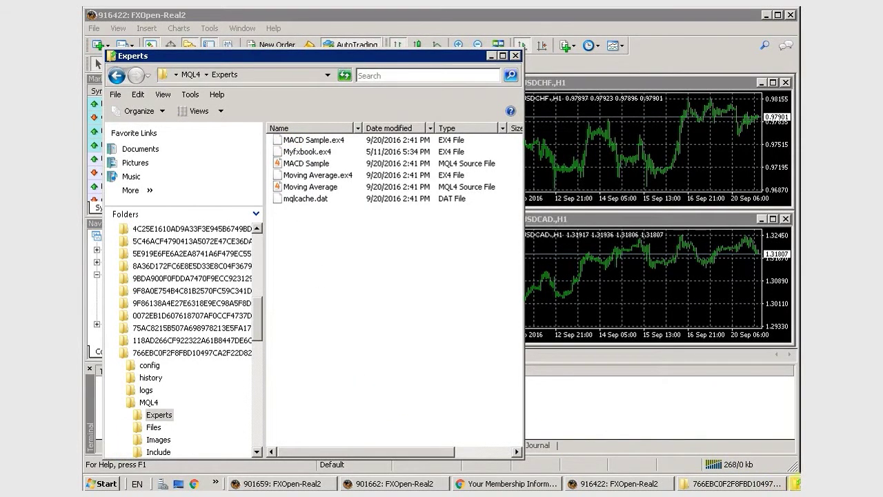
# Copy Forex-Flex-EA-4.00.ex4 from the EA package's Experts folder into MQL4\Experts.
pyautogui.click(796, 483)
pyautogui.click(568, 137)
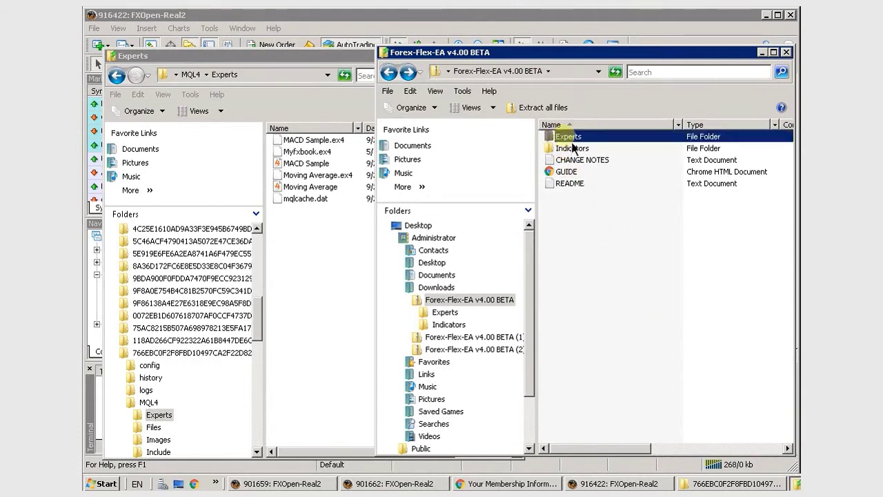
pyautogui.doubleClick(569, 138)
pyautogui.moveTo(571, 140); pyautogui.dragTo(315, 262)
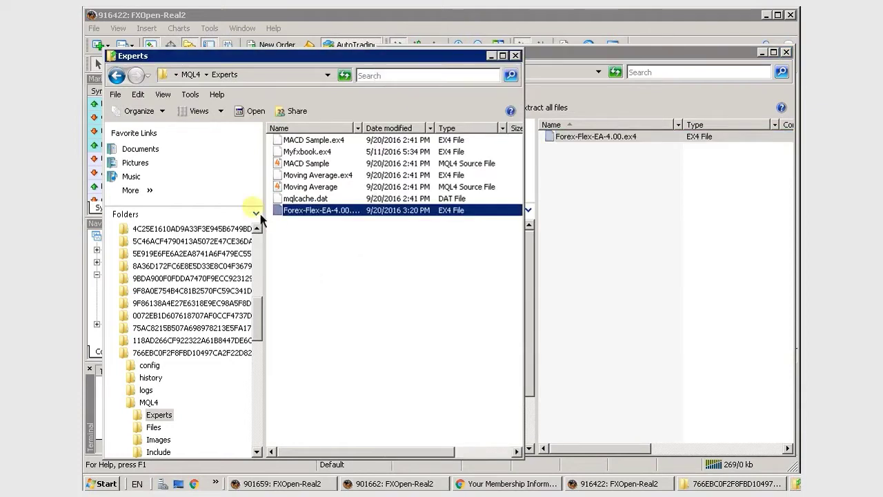
pyautogui.click(116, 76)
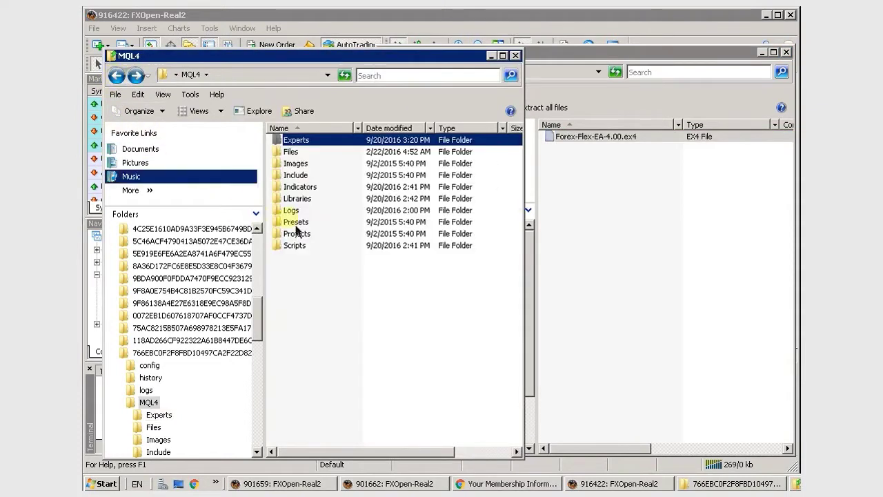
# Copy FFCal.ex4 from the EA package's Indicators folder into MQL4\Indicators, then close the window.
pyautogui.doubleClick(311, 190)
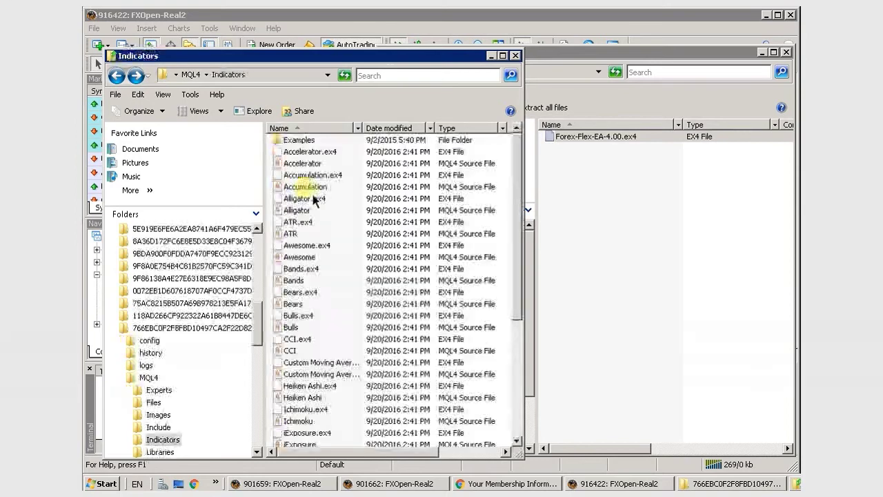
pyautogui.click(632, 228)
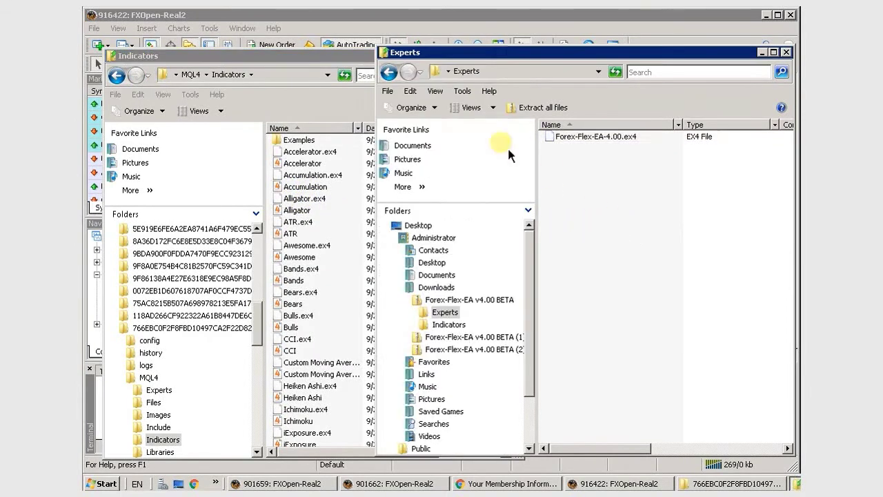
pyautogui.click(397, 80)
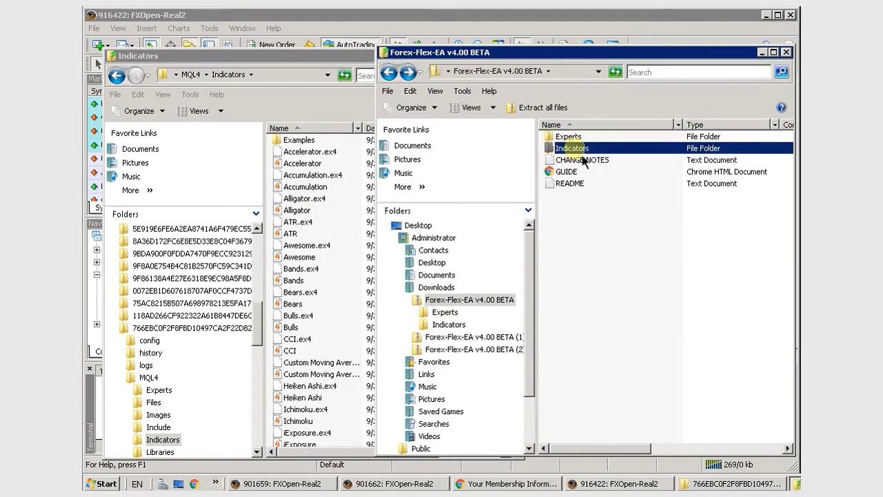
pyautogui.doubleClick(573, 144)
pyautogui.moveTo(579, 138); pyautogui.dragTo(343, 274)
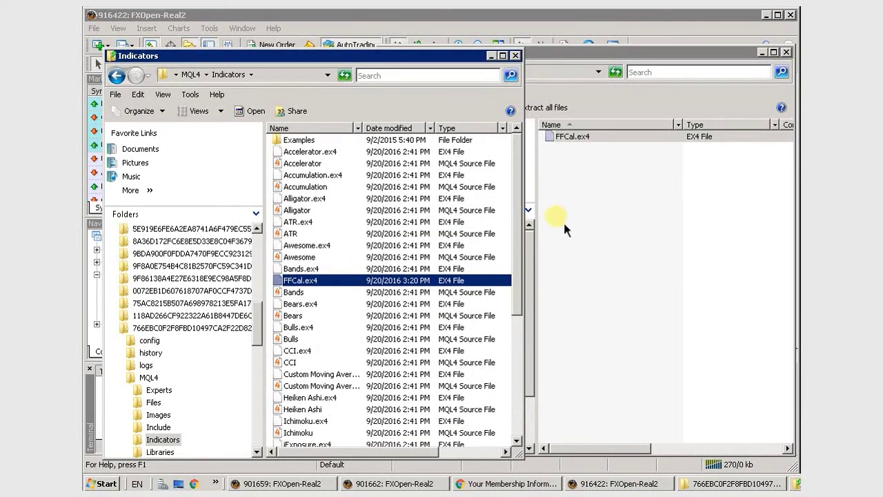
pyautogui.click(516, 55)
# Close the Explorer windows and MetaTrader, then relaunch the terminal from its desktop shortcut.
pyautogui.click(787, 52)
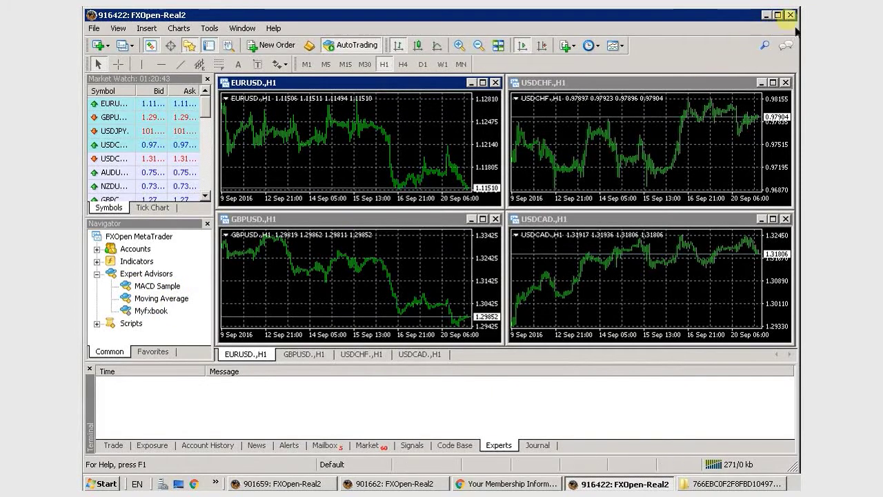
pyautogui.click(791, 15)
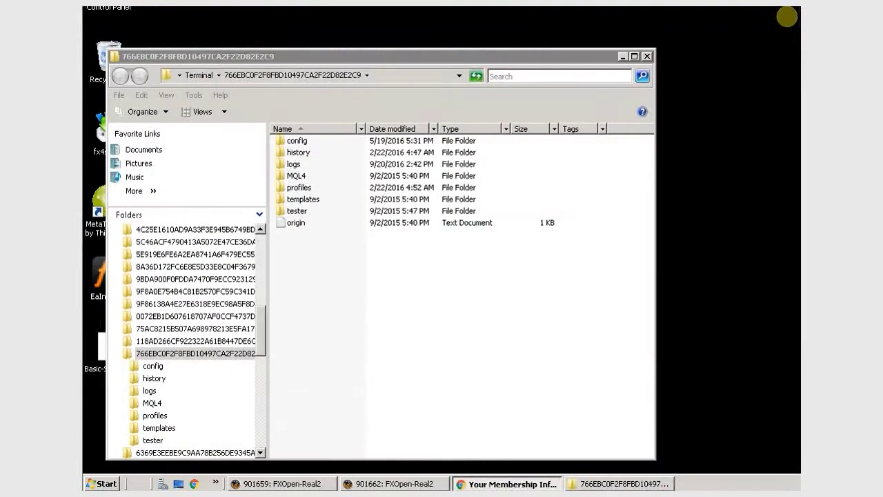
pyautogui.click(647, 55)
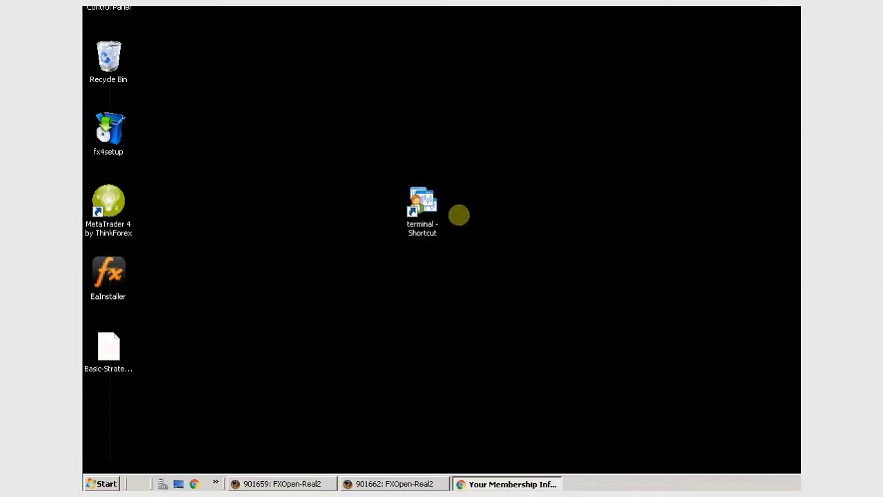
pyautogui.doubleClick(423, 201)
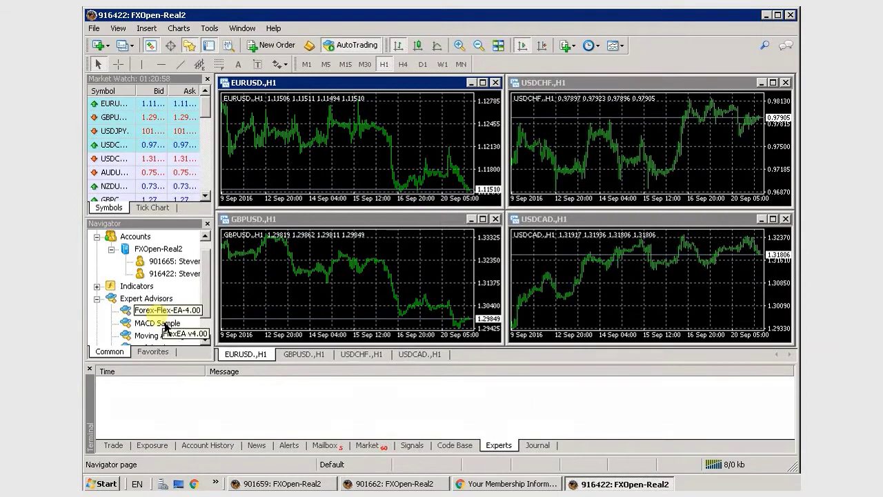
# Drop Forex-Flex-EA-4.00 onto the EURUSD chart and allow live trading and DLL imports.
pyautogui.moveTo(166, 311); pyautogui.dragTo(309, 303)
pyautogui.moveTo(183, 311); pyautogui.dragTo(276, 285)
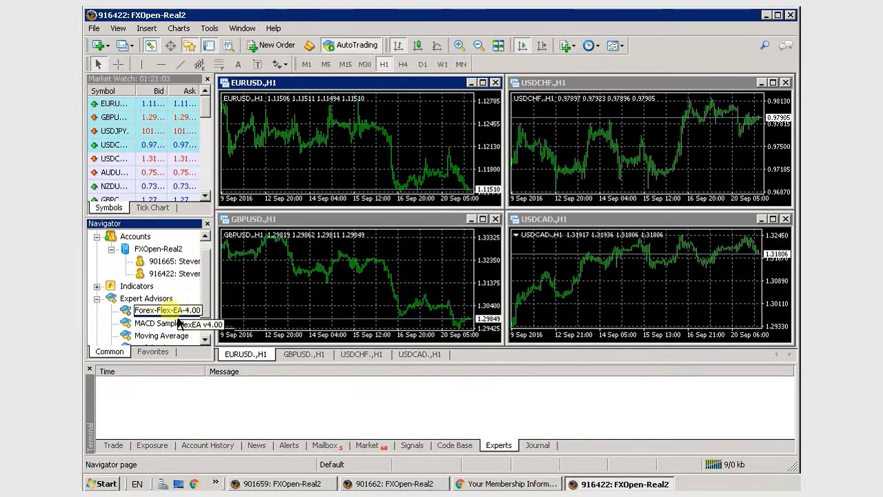
pyautogui.moveTo(178, 318); pyautogui.dragTo(370, 138)
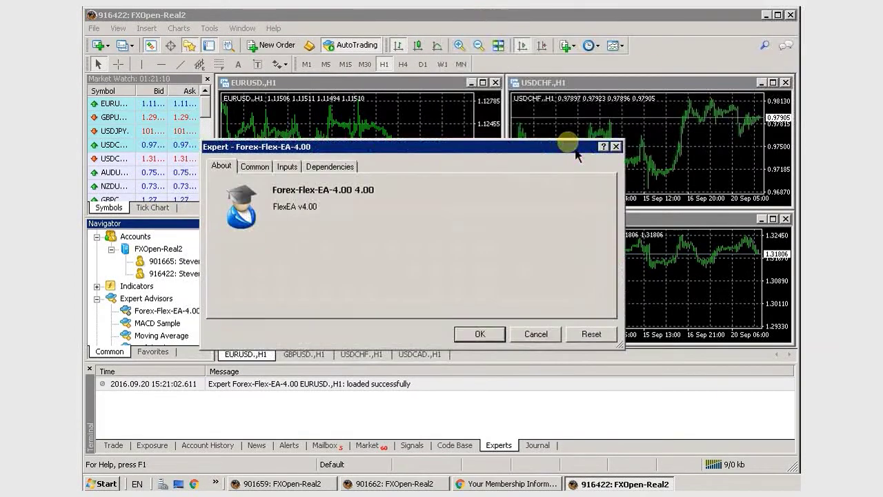
pyautogui.click(255, 167)
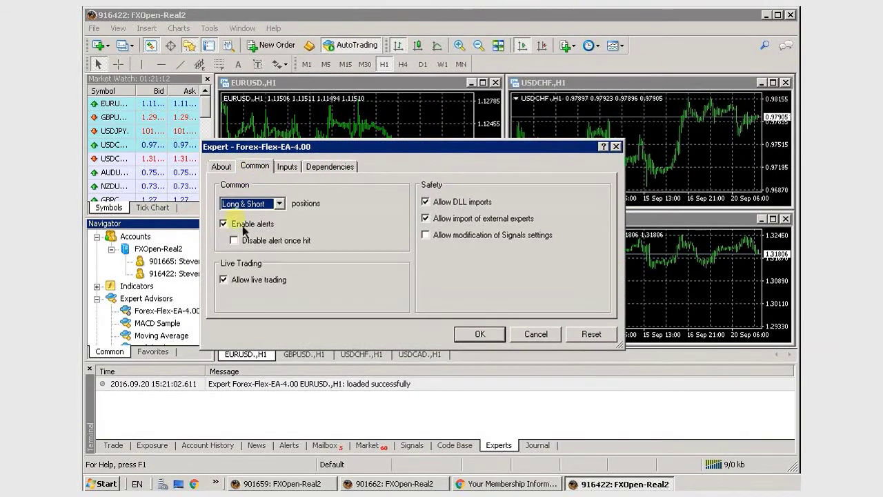
pyautogui.click(254, 292)
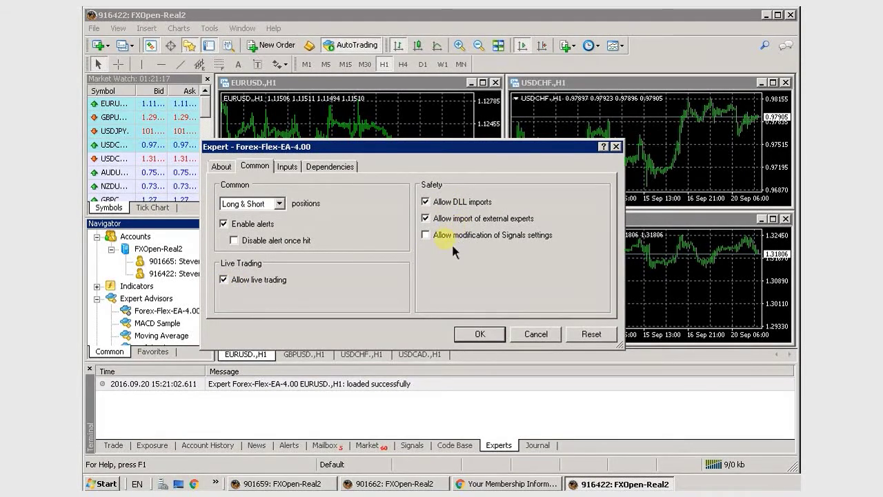
pyautogui.click(288, 168)
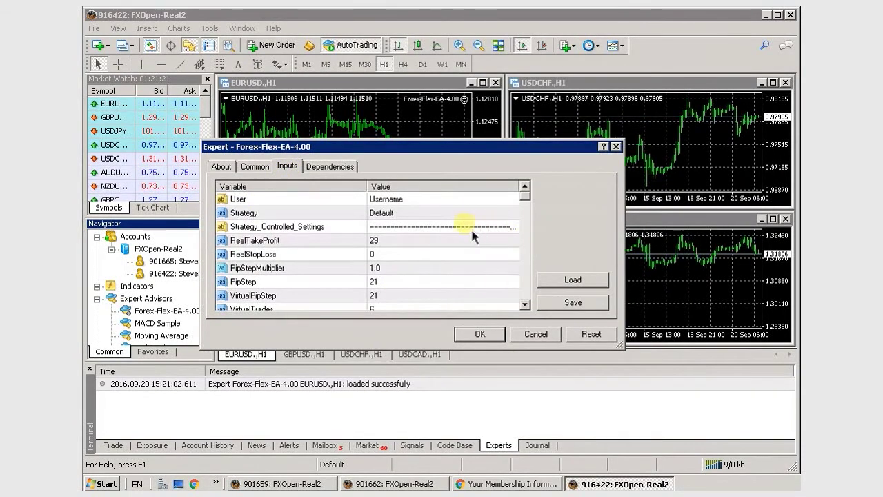
# Enter the membership username as User, set Strategy to ADRDynamic, and confirm the EA.
pyautogui.click(404, 200)
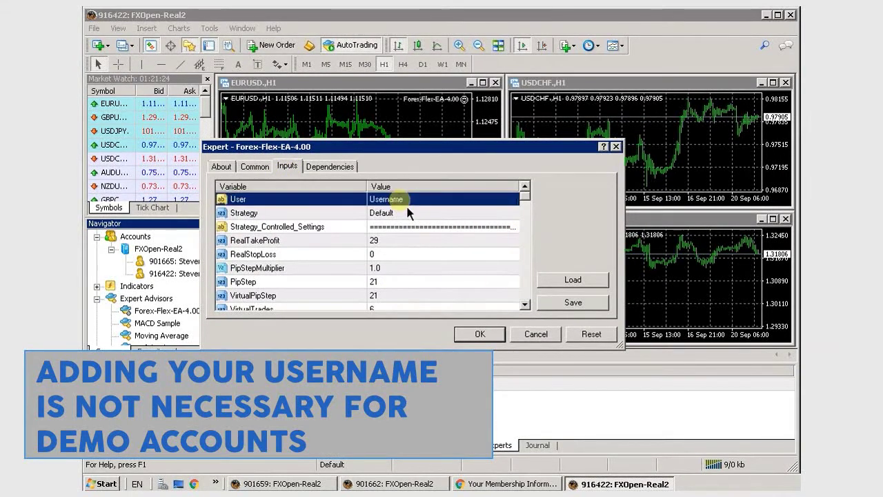
pyautogui.click(401, 198)
pyautogui.write('stev')
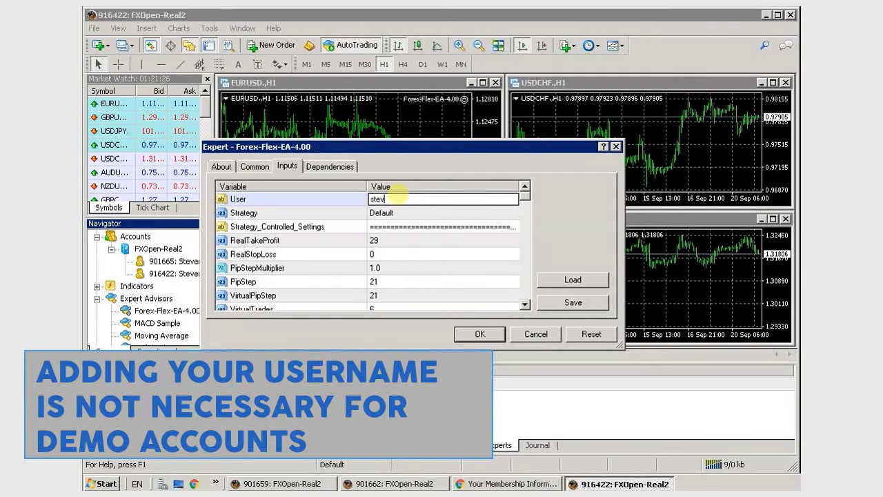
pyautogui.write('e')
pyautogui.click(424, 213)
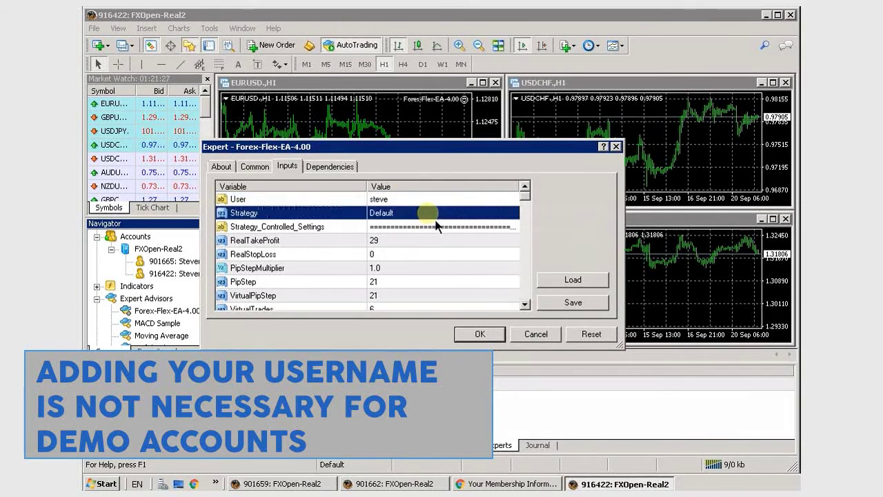
pyautogui.click(449, 214)
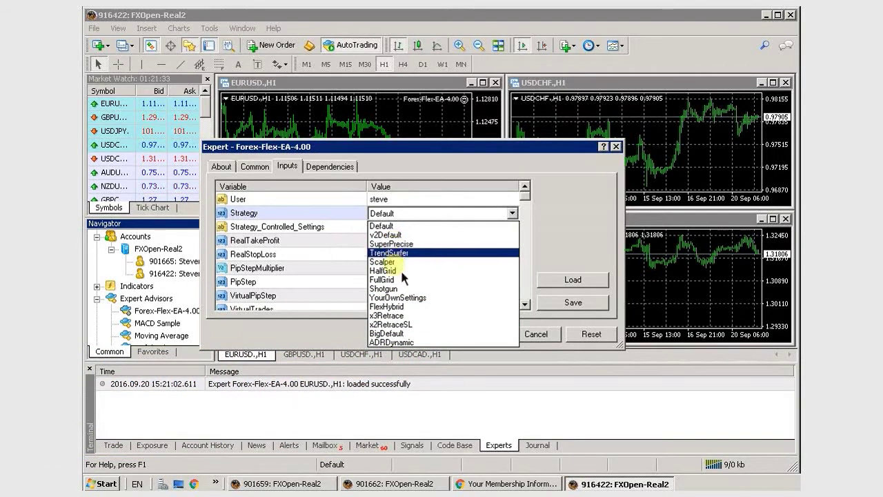
pyautogui.click(400, 342)
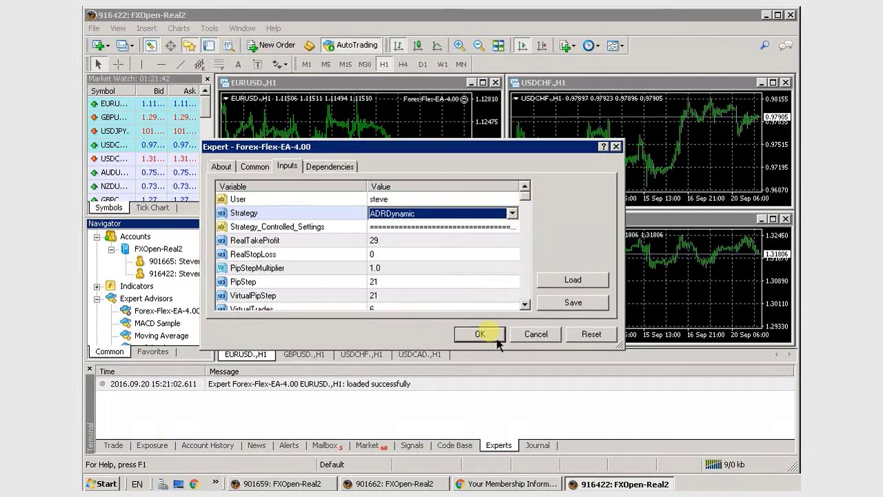
pyautogui.click(480, 334)
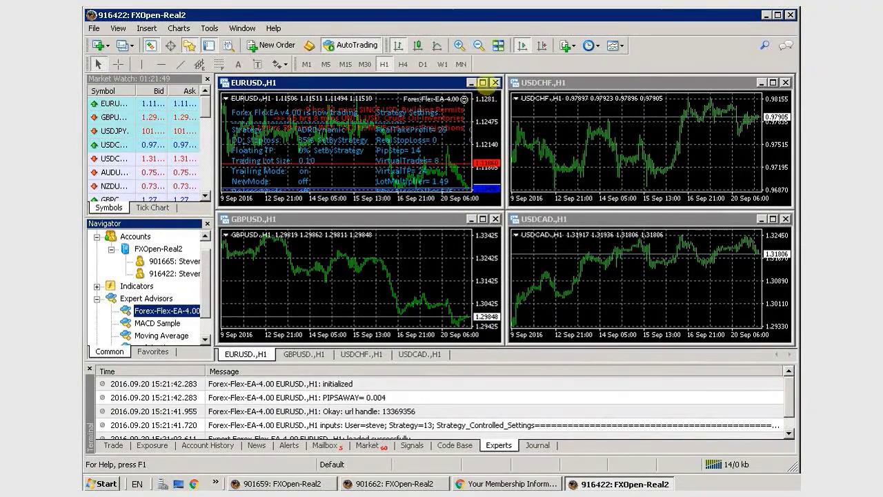
# Maximize the EURUSD chart to check the EA panel, restore the tiled charts, and drop the EA onto GBPUSD.
pyautogui.click(483, 82)
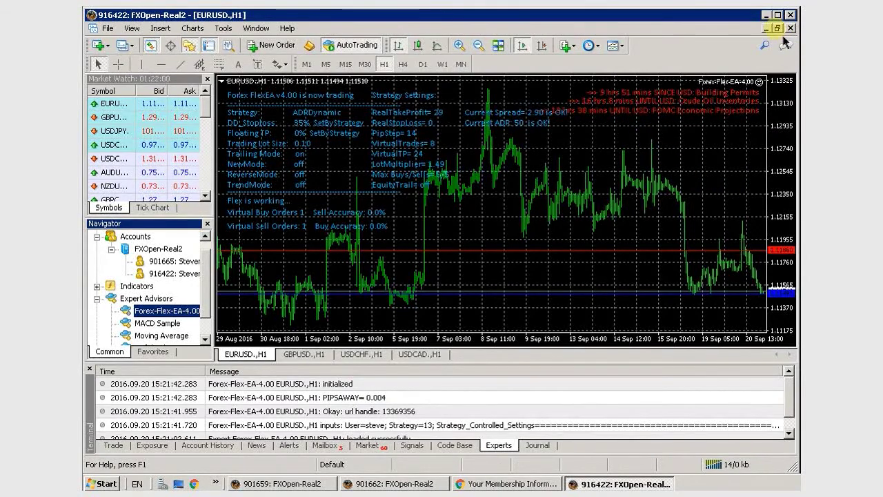
pyautogui.click(778, 28)
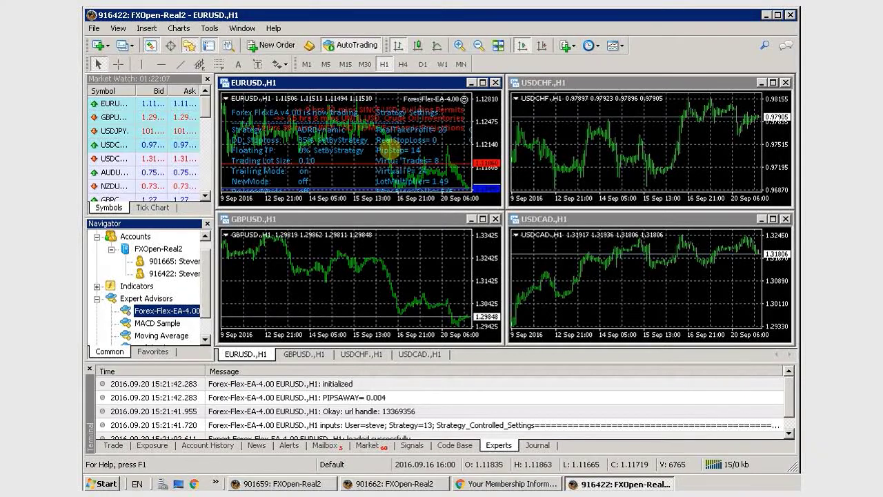
pyautogui.moveTo(195, 319); pyautogui.dragTo(392, 281)
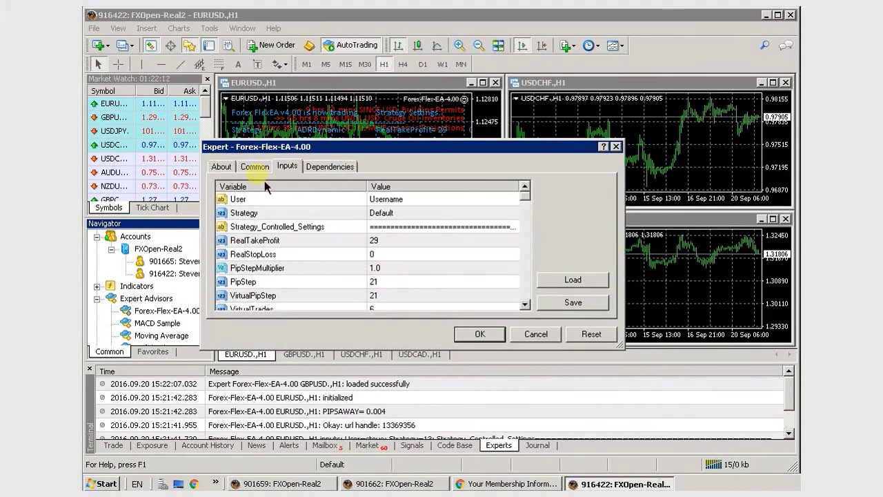
# Confirm Forex-Flex-EA-4.00 on GBPUSD with default Common and Inputs settings.
pyautogui.click(253, 167)
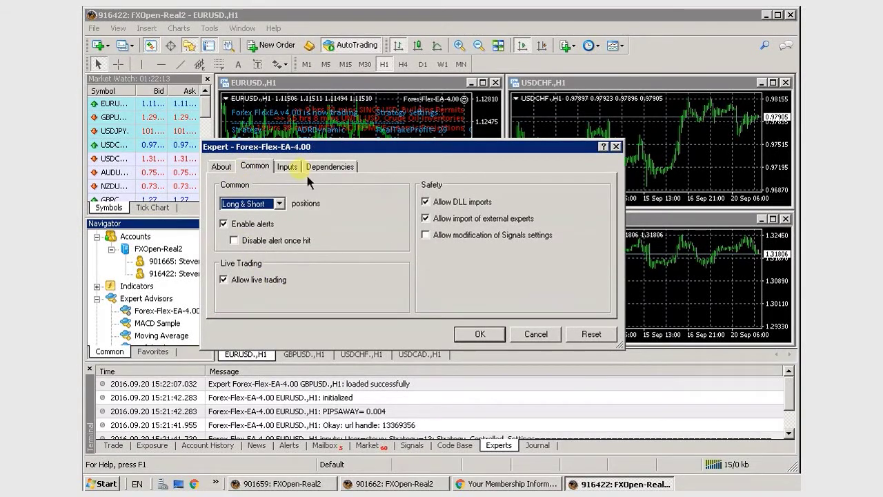
pyautogui.click(287, 167)
pyautogui.click(486, 334)
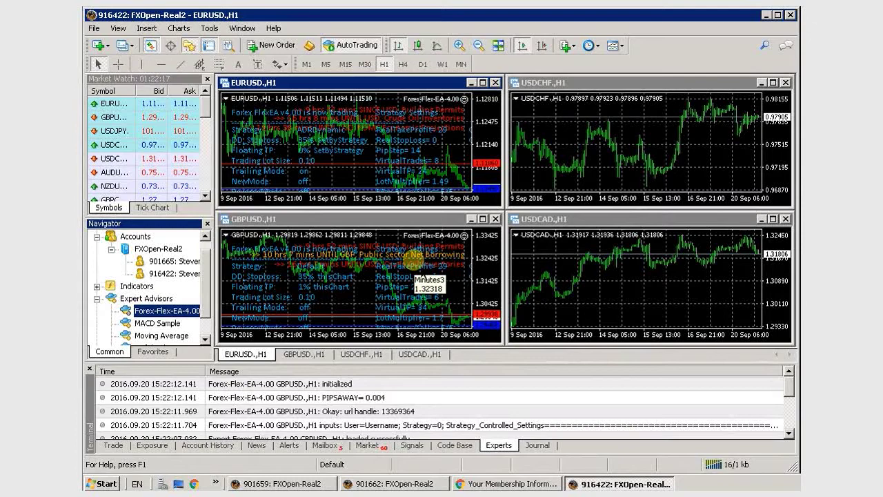
pyautogui.moveTo(169, 311); pyautogui.dragTo(582, 204)
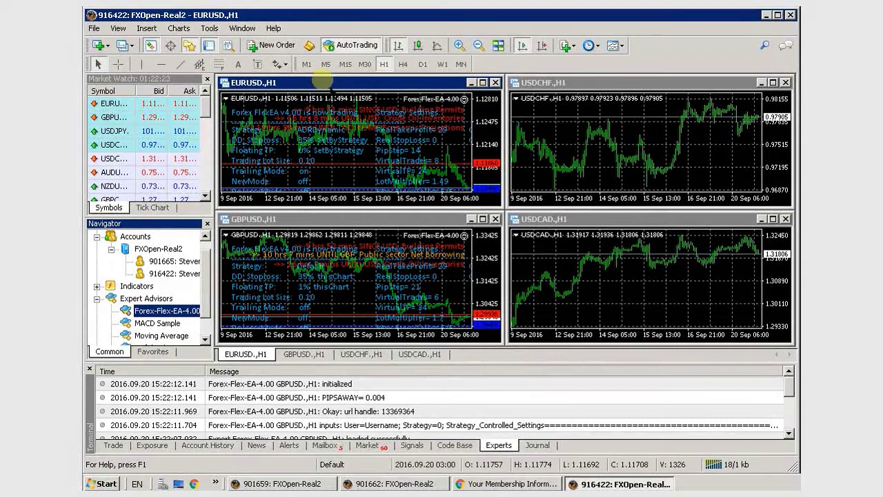
pyautogui.click(210, 29)
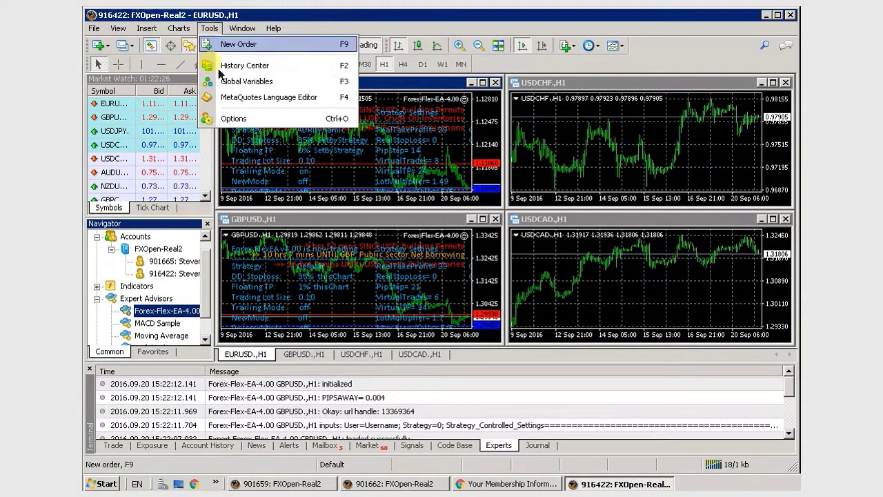
pyautogui.click(233, 119)
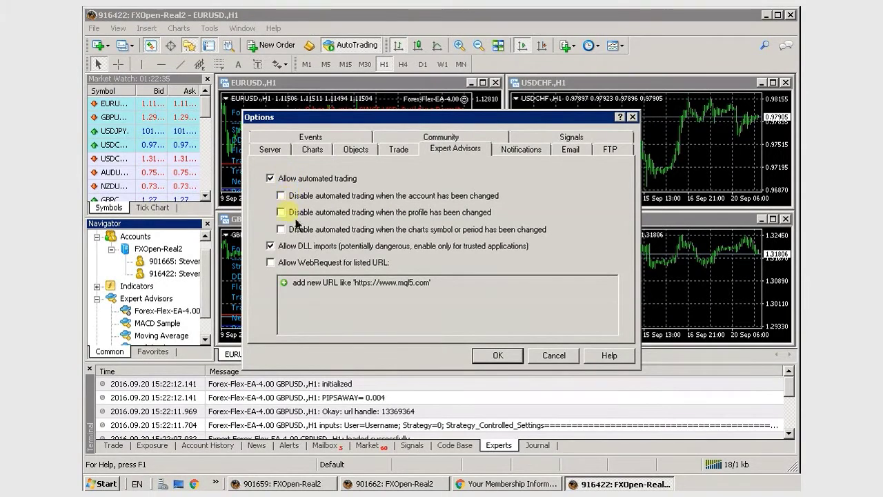
pyautogui.click(270, 263)
pyautogui.click(327, 289)
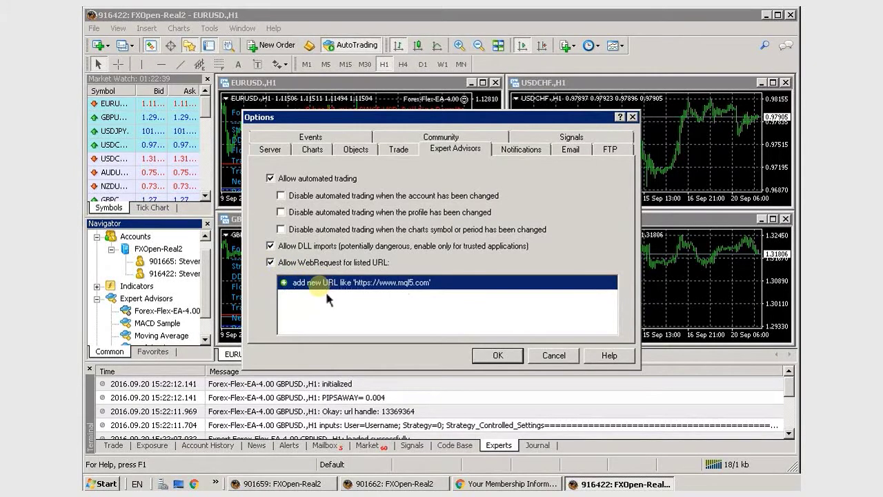
pyautogui.click(325, 290)
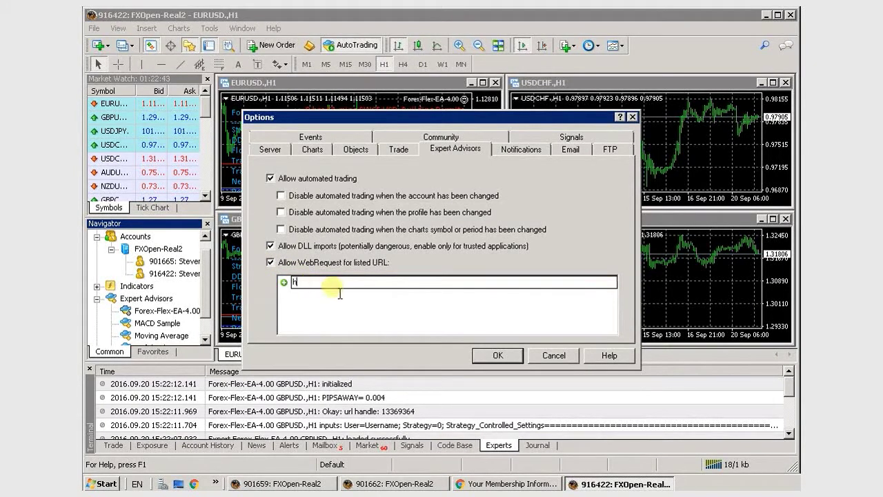
pyautogui.write('http://fore')
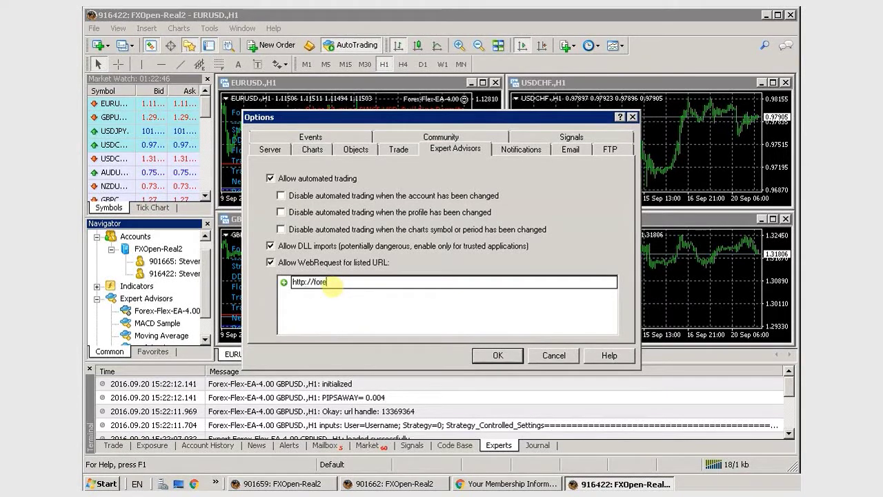
pyautogui.write('xflexea.com')
pyautogui.press('Return')
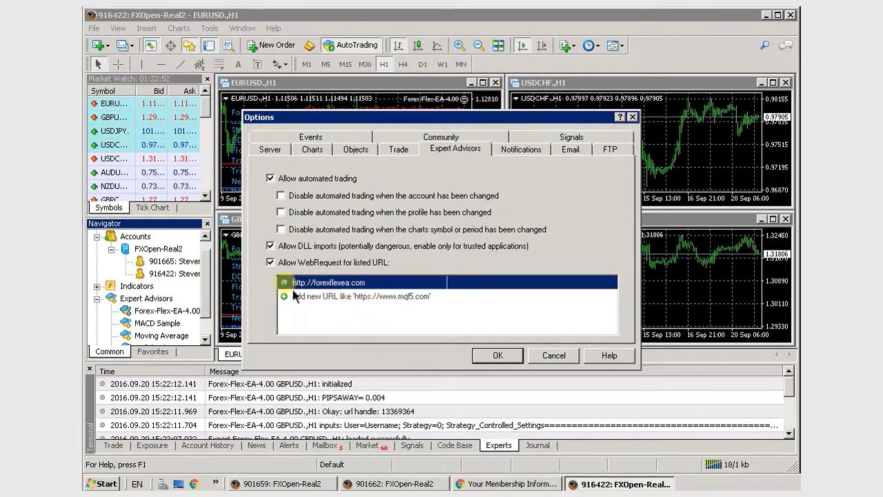
pyautogui.click(510, 362)
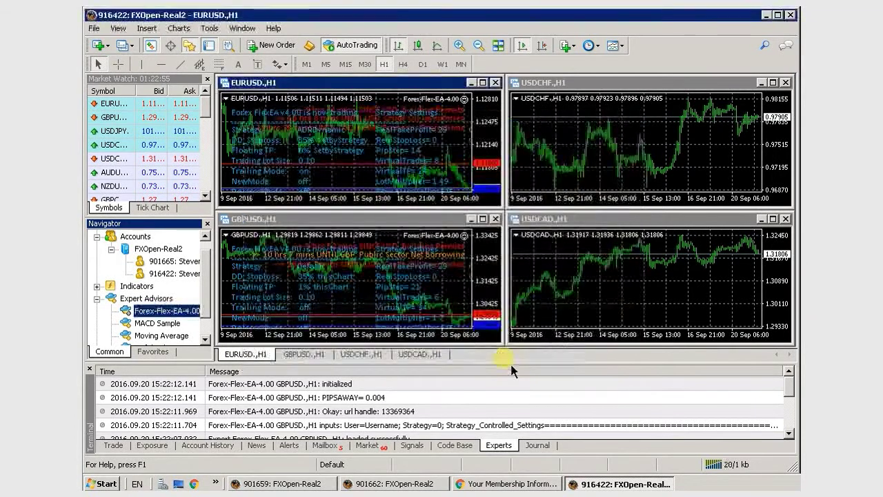